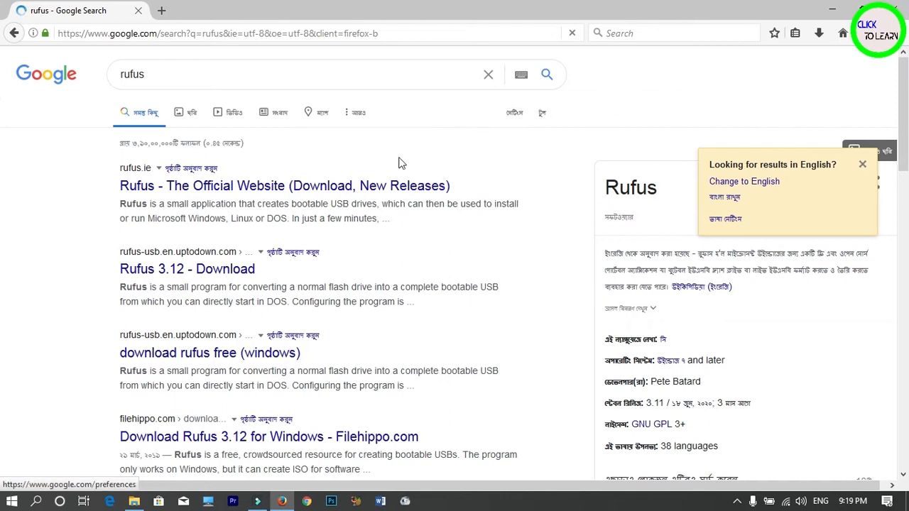
# Start downloading rufus-3.12.exe from the official Rufus website in the search results and cancel the download
pyautogui.click(263, 186)
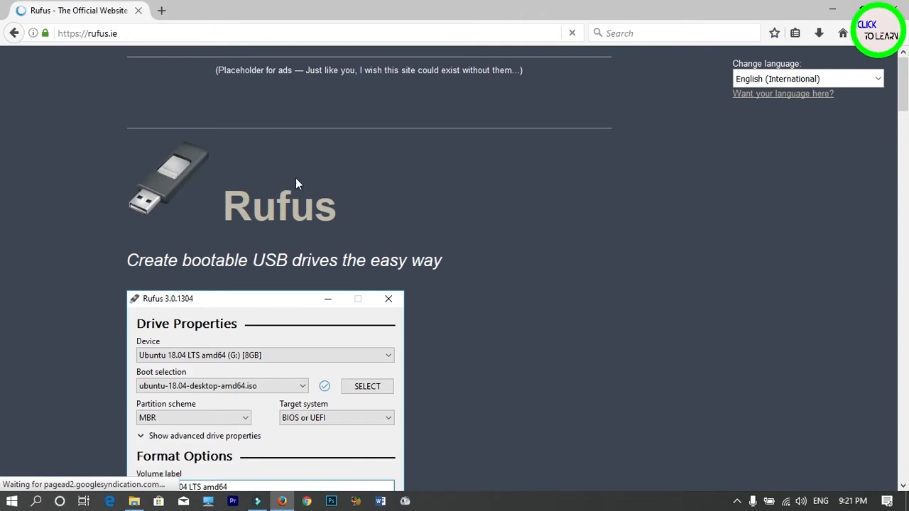
pyautogui.scroll(-5, 336, 170)
pyautogui.scroll(-4, 339, 170)
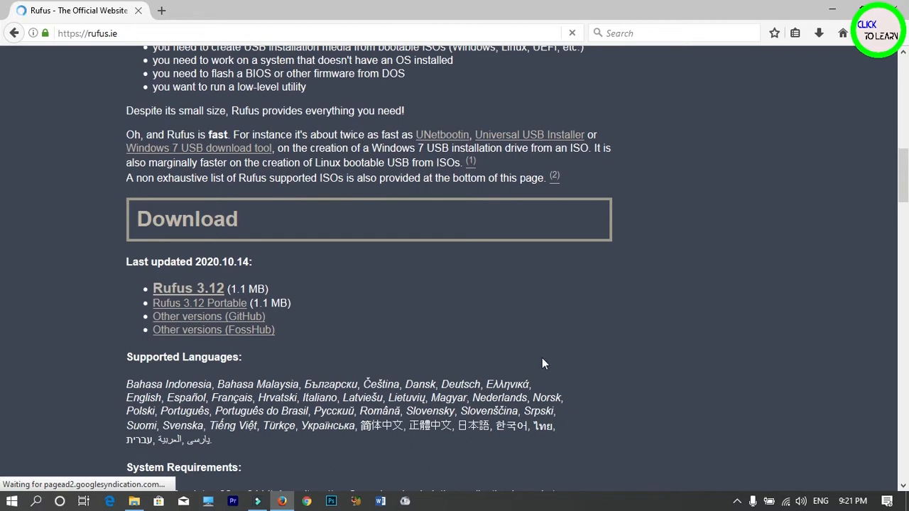
pyautogui.click(192, 291)
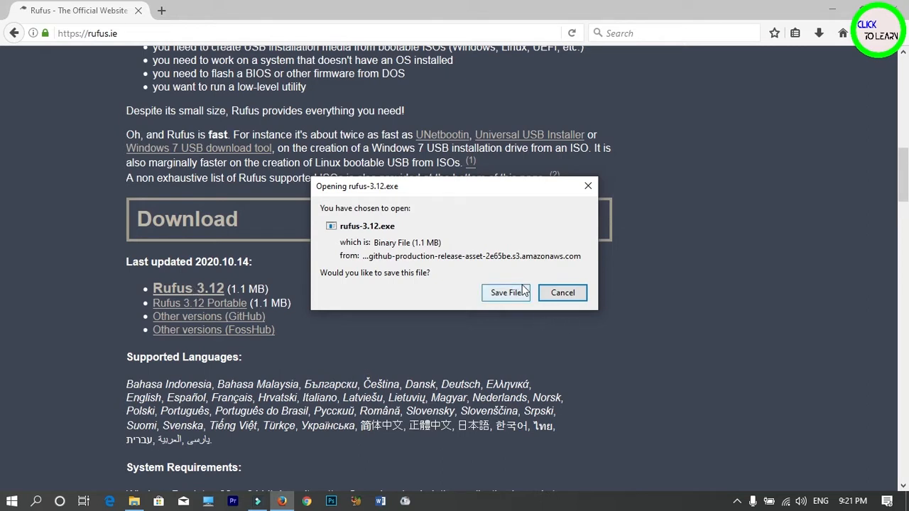
pyautogui.click(501, 297)
pyautogui.click(819, 34)
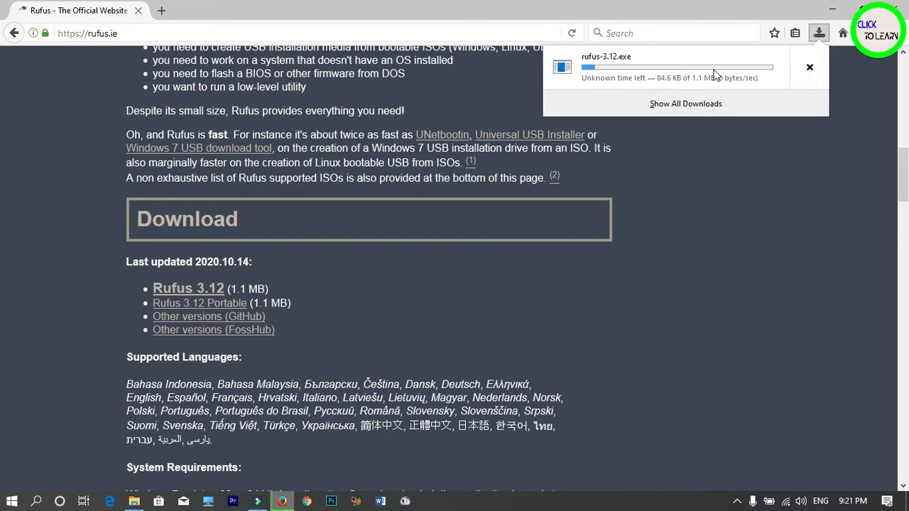
pyautogui.click(810, 67)
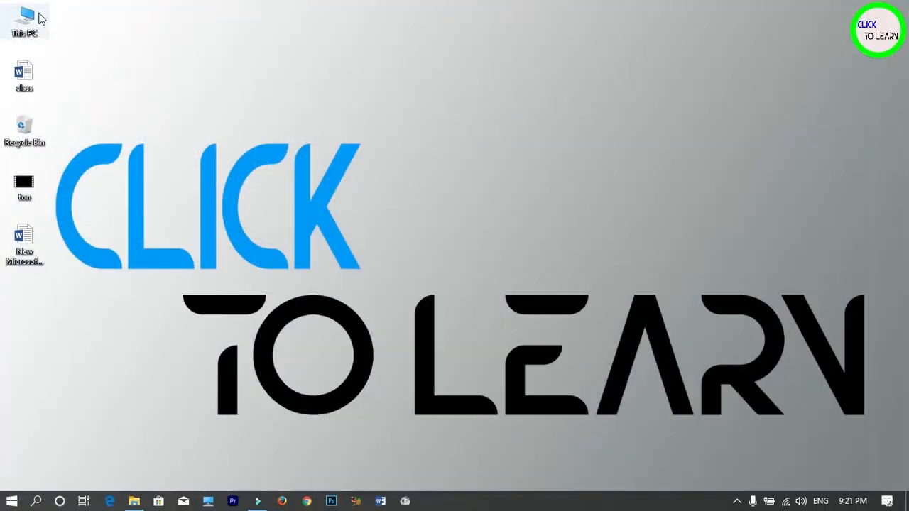
# Launch rufus-3.11 from the ALL SOFTWEAR folder on the ALL IN ONE (D:) drive and close the folder window
pyautogui.doubleClick(39, 18)
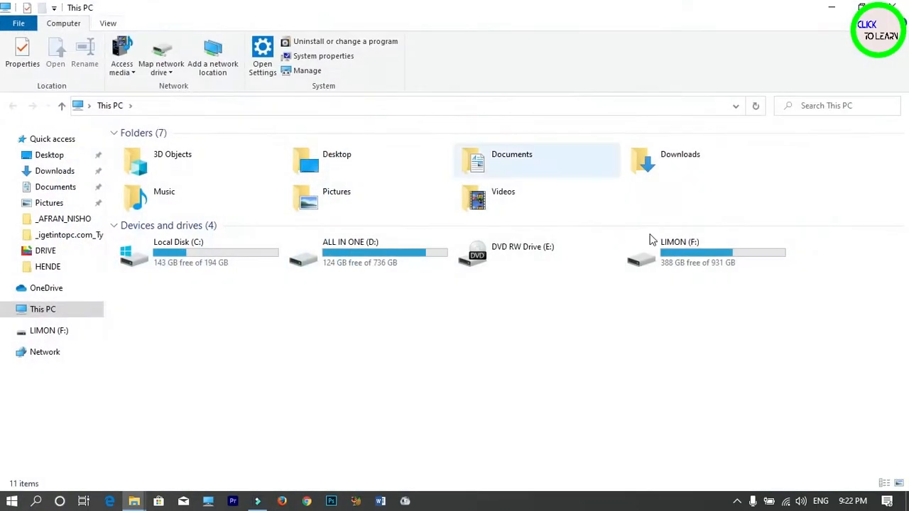
pyautogui.doubleClick(367, 274)
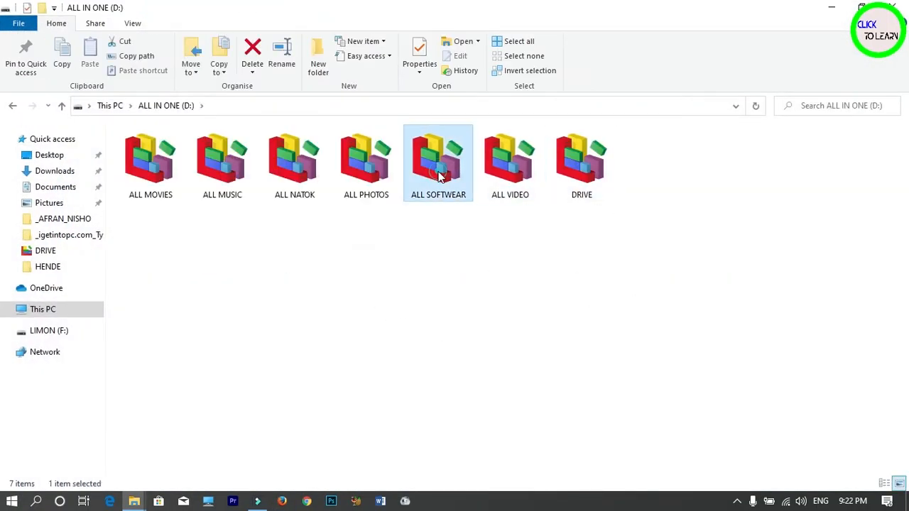
pyautogui.doubleClick(433, 173)
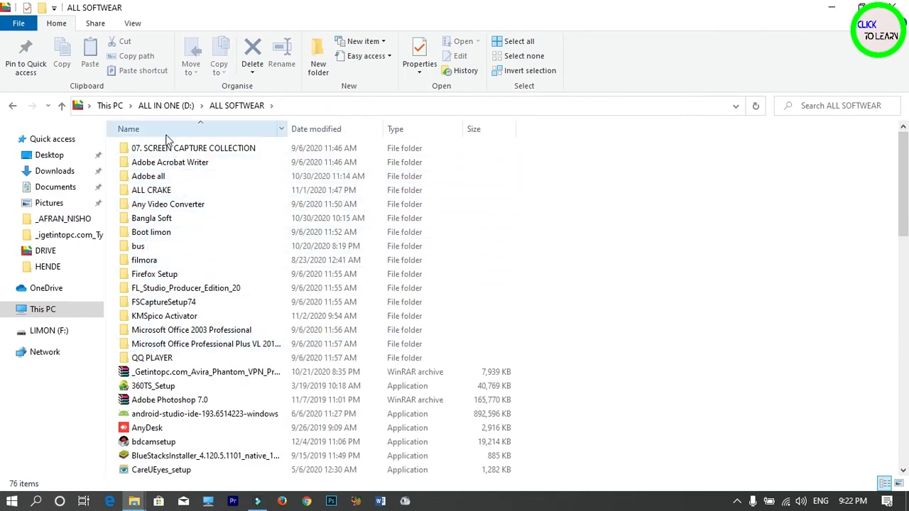
pyautogui.click(183, 384)
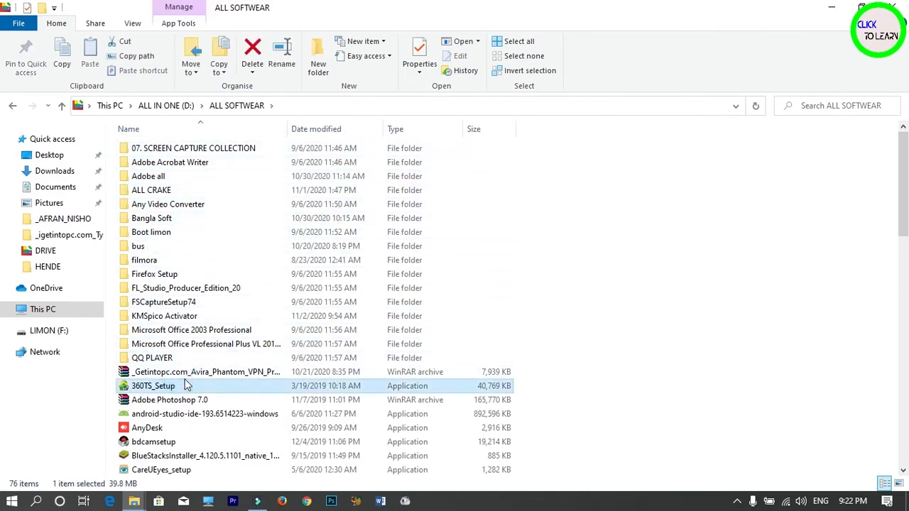
pyautogui.press('r')
pyautogui.scroll(1, 174, 341)
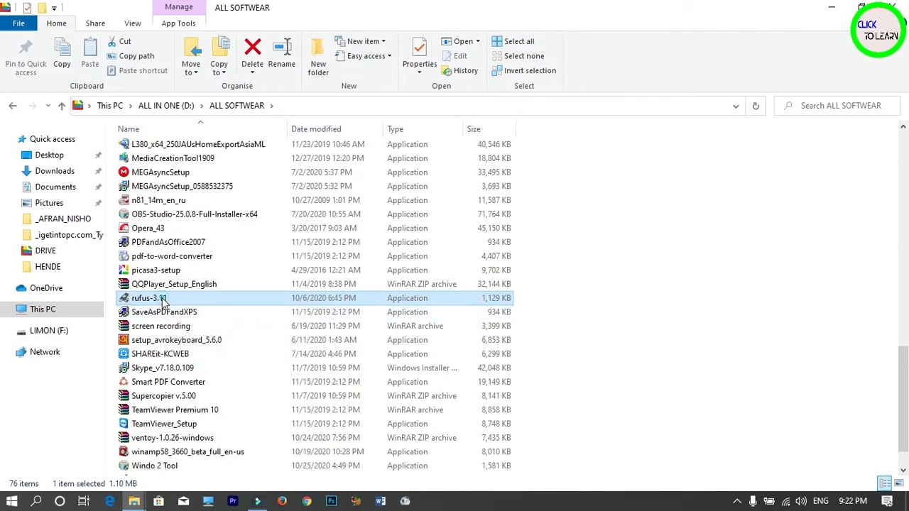
pyautogui.doubleClick(163, 300)
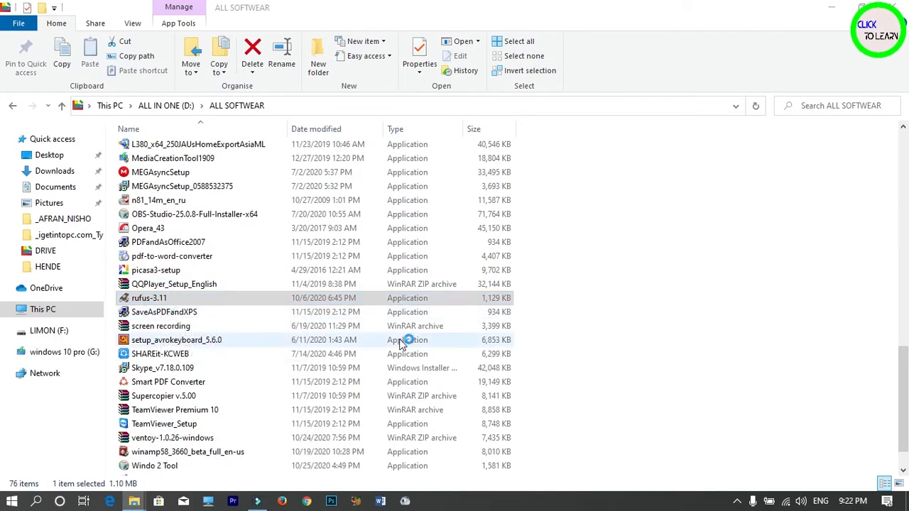
pyautogui.click(892, 7)
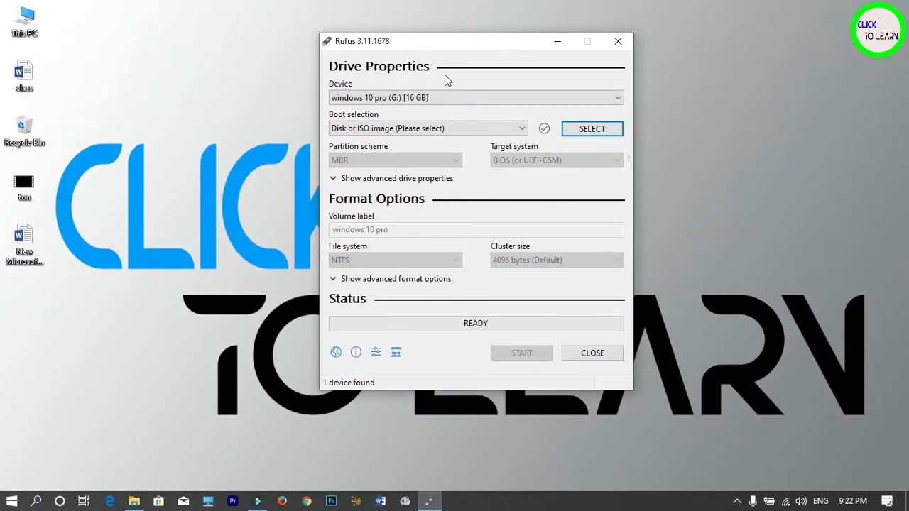
# Load the windows-10-pro disc image from the ALL WINDOWS folder as the boot selection
pyautogui.doubleClick(12, 19)
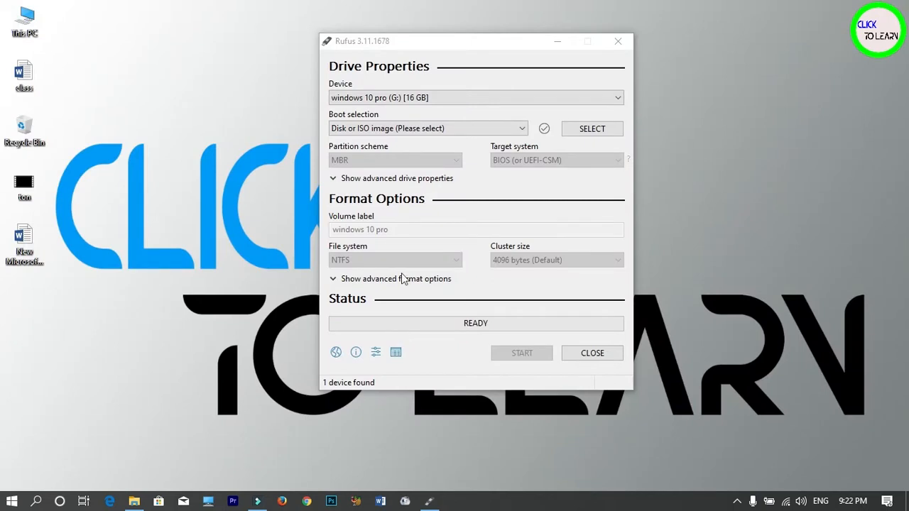
pyautogui.click(411, 131)
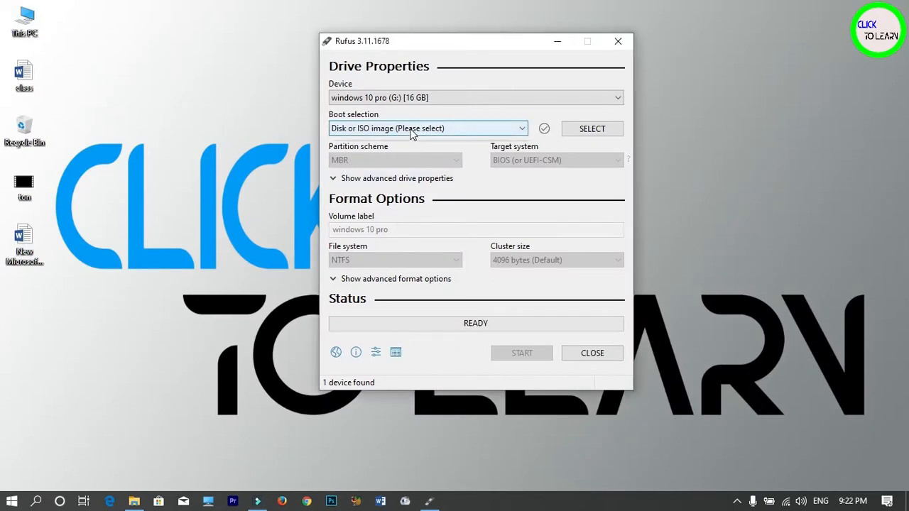
pyautogui.click(410, 131)
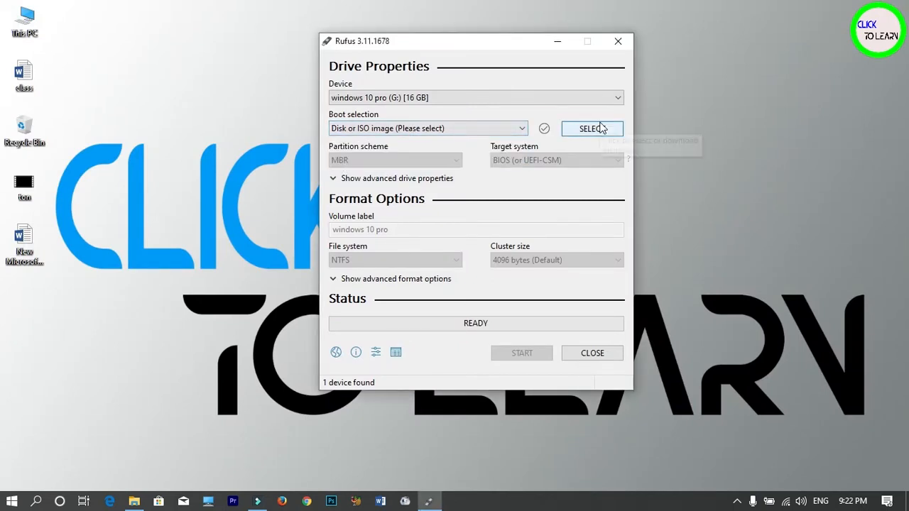
pyautogui.click(604, 129)
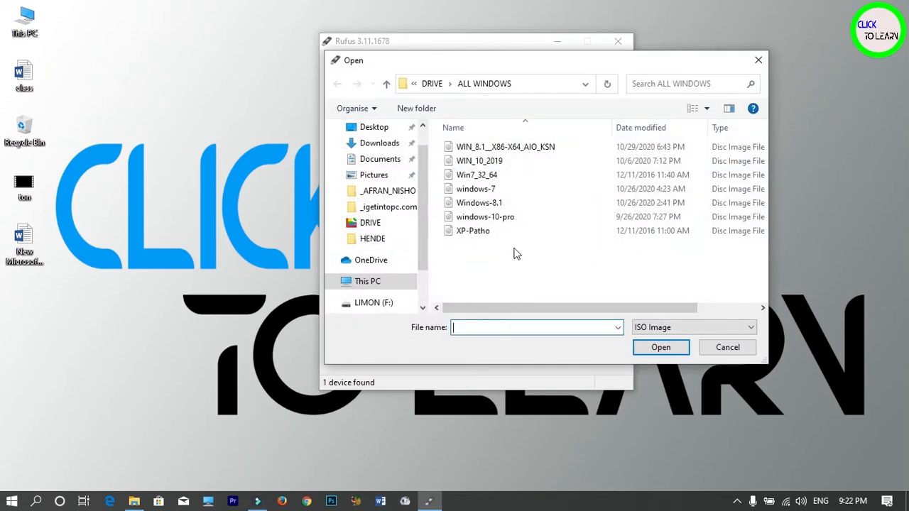
pyautogui.click(529, 222)
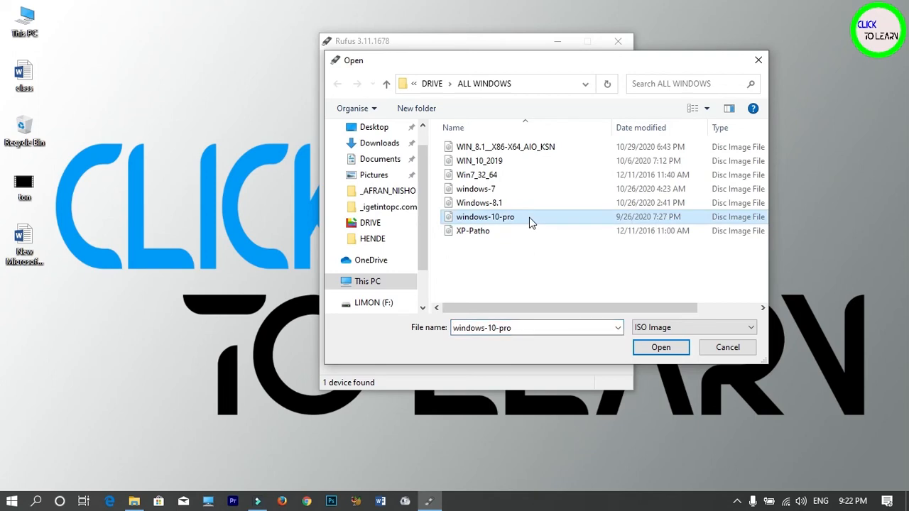
pyautogui.click(659, 348)
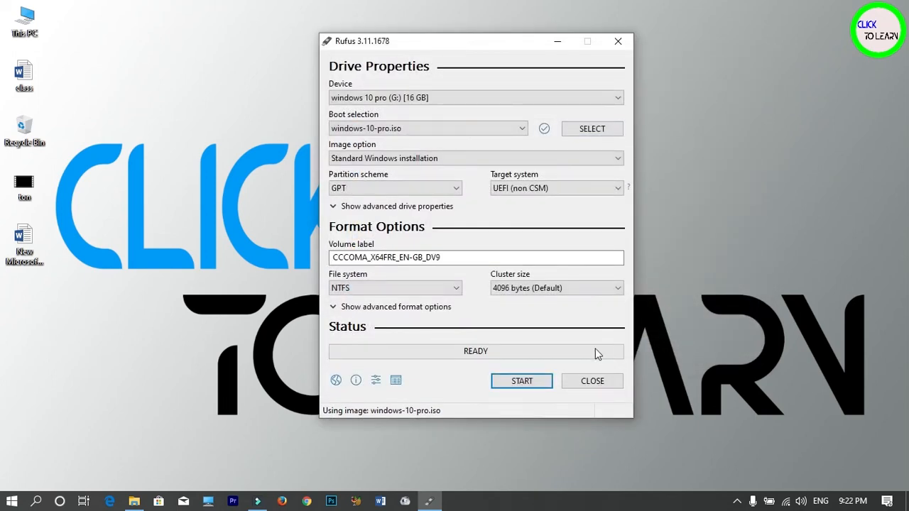
# Set the volume label to WINDOWS 10 PRO and the partition scheme to MBR
pyautogui.moveTo(458, 256); pyautogui.dragTo(299, 250)
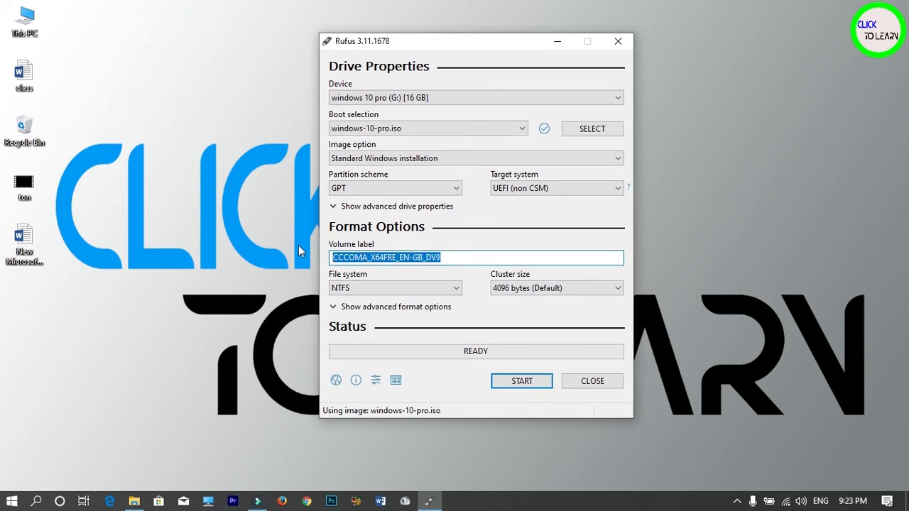
pyautogui.write('WINDO')
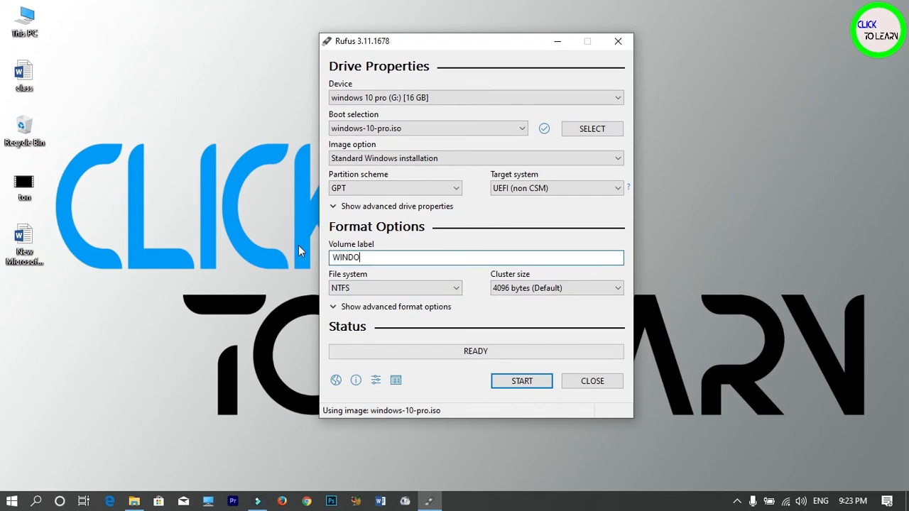
pyautogui.write('WS 10 PRO')
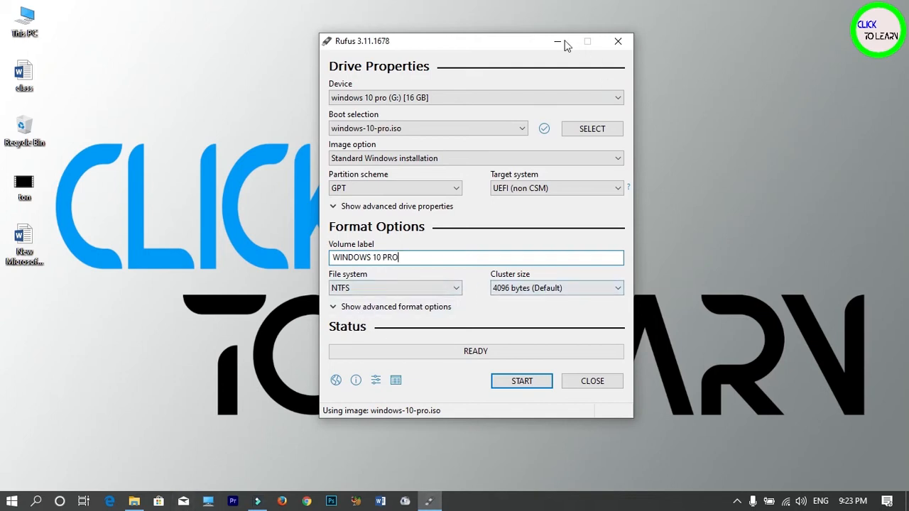
pyautogui.click(409, 190)
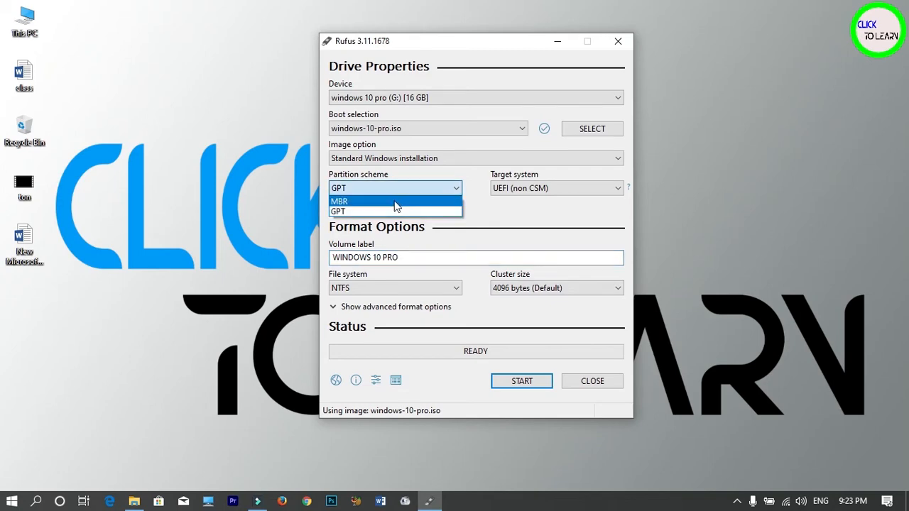
pyautogui.click(396, 202)
# Open Computer Management for this PC and display Disk Management
pyautogui.click(34, 19)
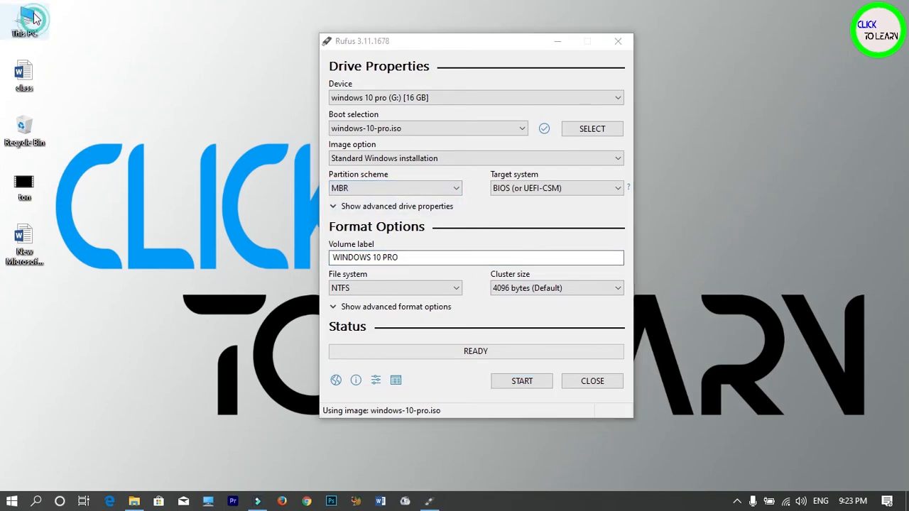
pyautogui.doubleClick(34, 18)
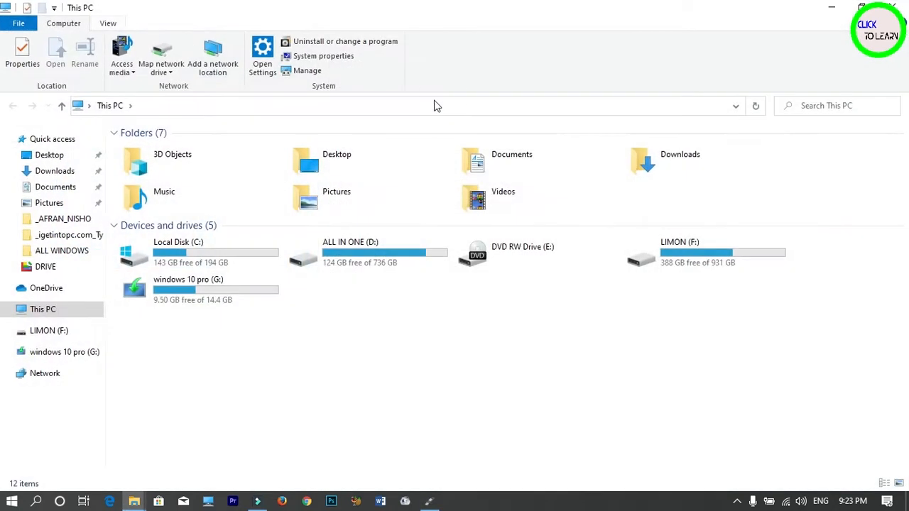
pyautogui.click(308, 71)
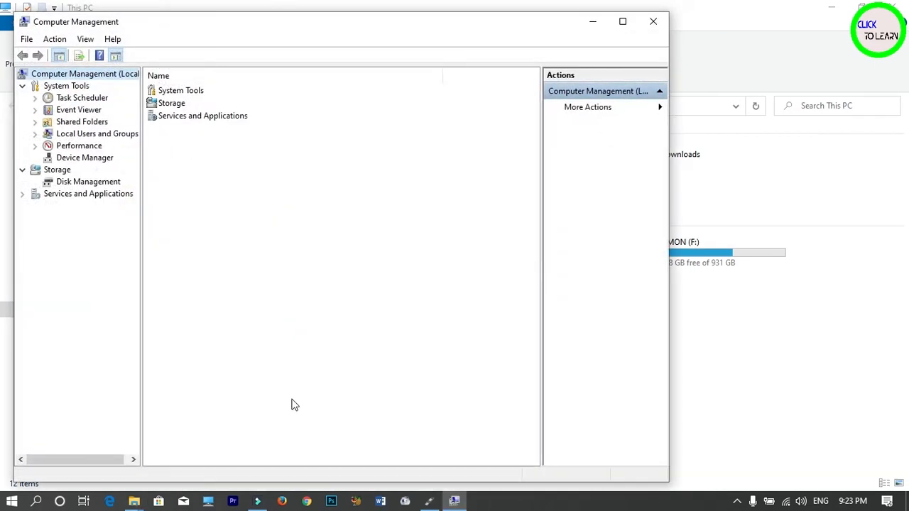
pyautogui.click(87, 160)
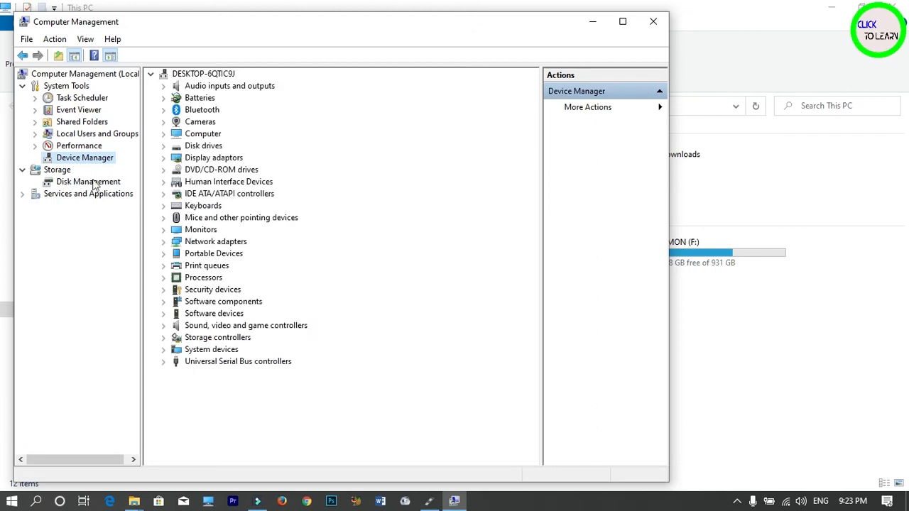
pyautogui.click(95, 184)
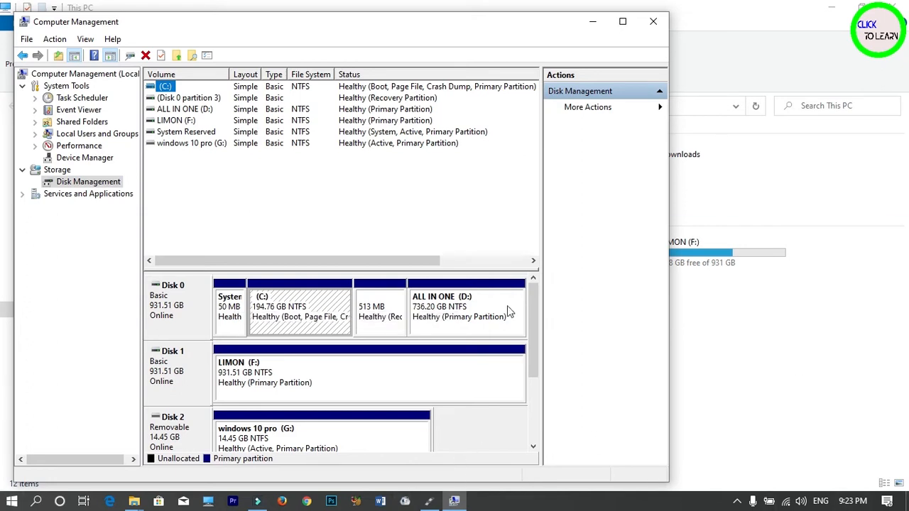
# Check the partition style of Disk 0 in its volume properties, and close Computer Management
pyautogui.rightClick(172, 305)
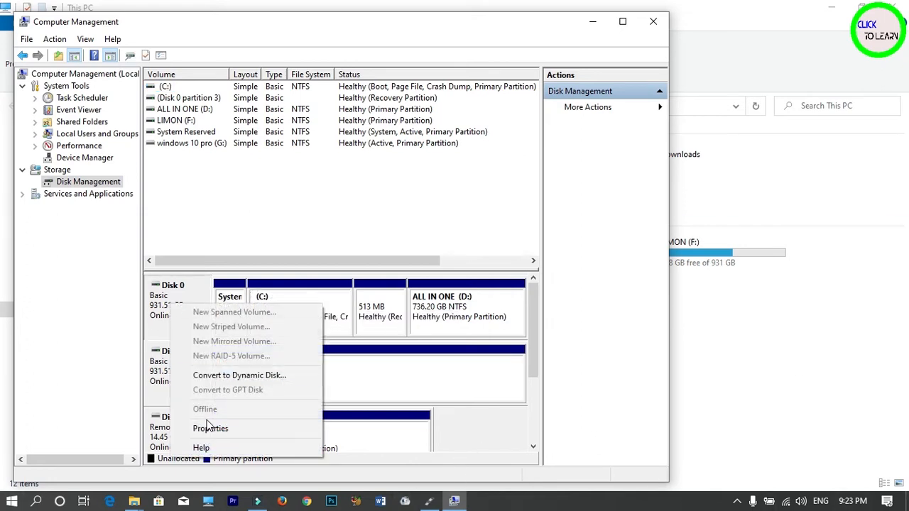
pyautogui.click(210, 428)
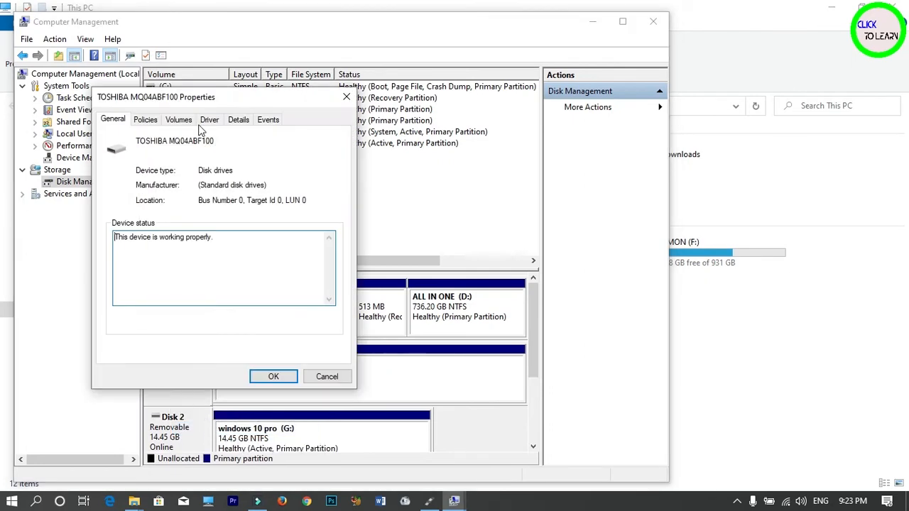
pyautogui.click(205, 122)
pyautogui.click(179, 121)
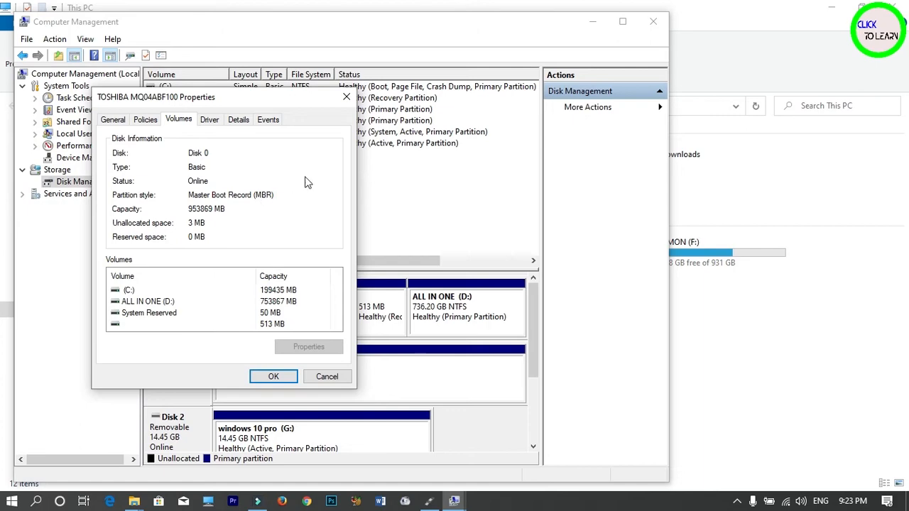
pyautogui.click(346, 97)
pyautogui.click(652, 22)
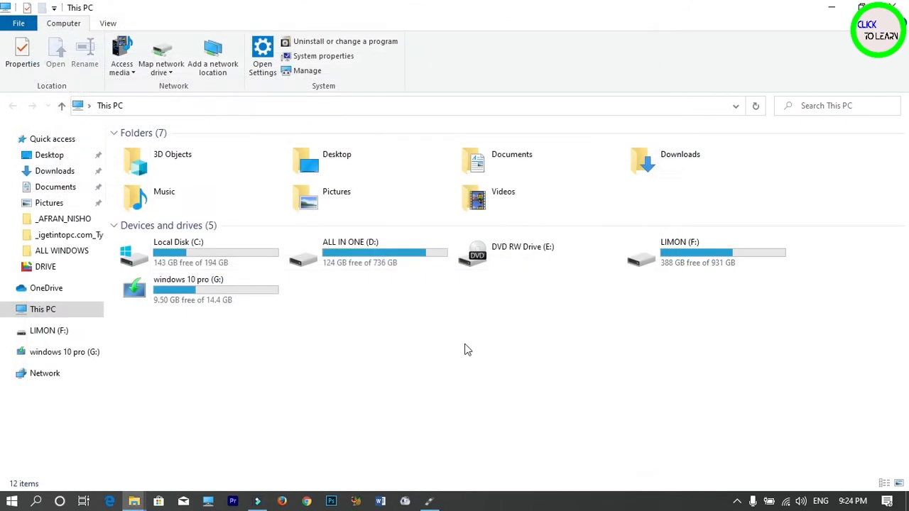
# Return to Rufus, select MBR as the partition scheme and start writing the Windows 10 image to drive G:
pyautogui.click(428, 502)
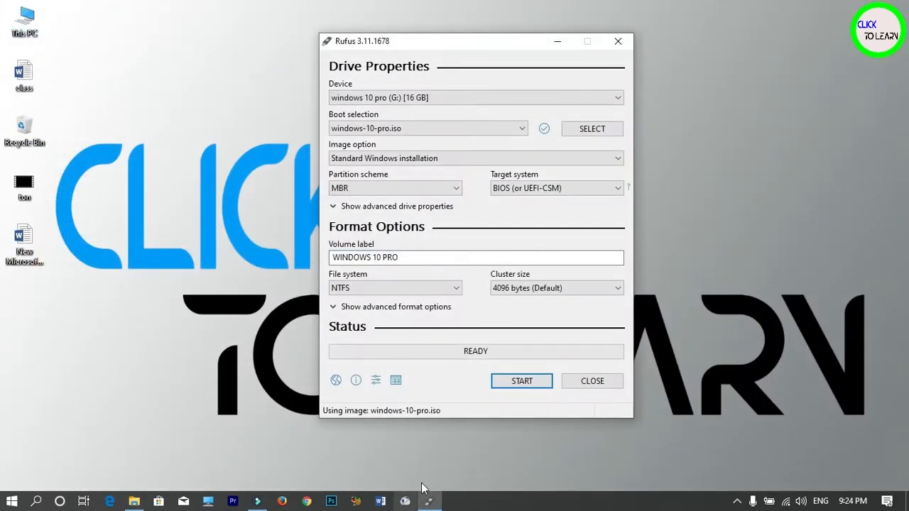
pyautogui.click(401, 190)
pyautogui.click(359, 198)
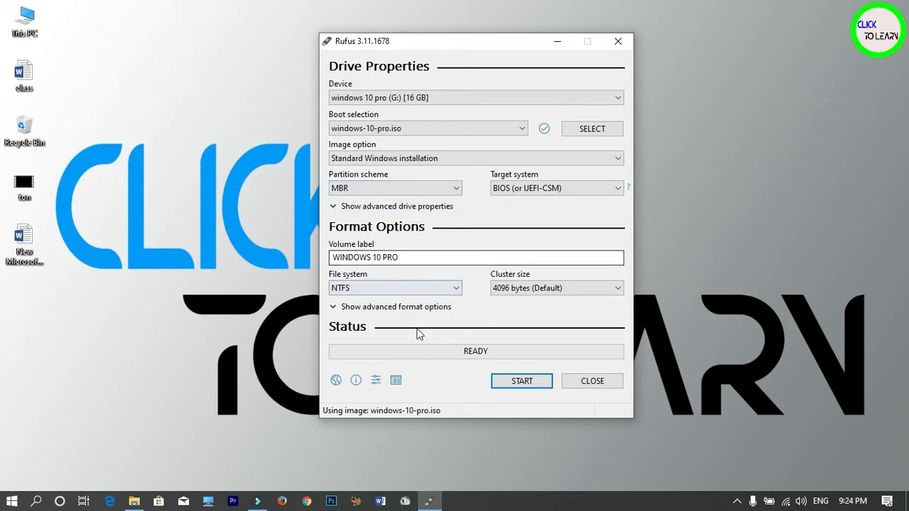
pyautogui.click(519, 384)
pyautogui.click(505, 304)
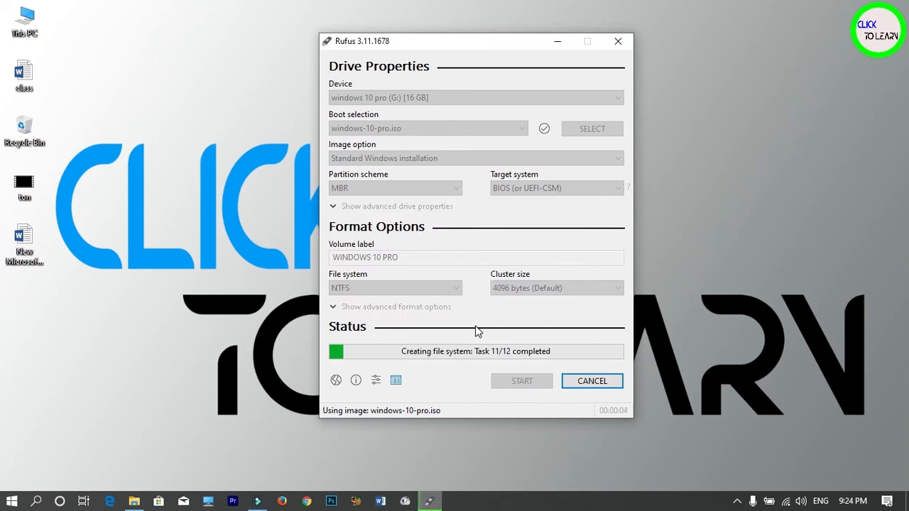
# Switch off WiFi in the network settings while the USB drive is being written
pyautogui.click(786, 500)
pyautogui.click(684, 465)
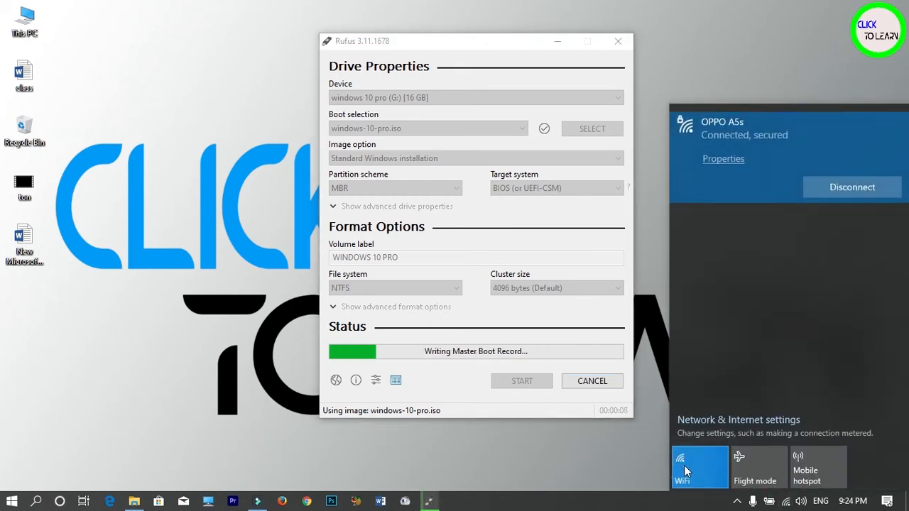
# Switch WiFi back on in the network settings as the image copying nears completion, and dismiss the network list
pyautogui.click(529, 441)
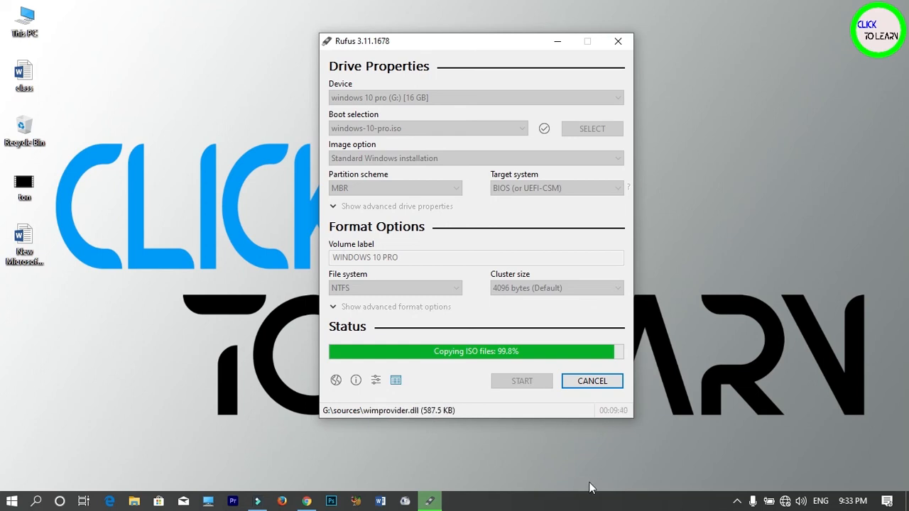
pyautogui.click(784, 501)
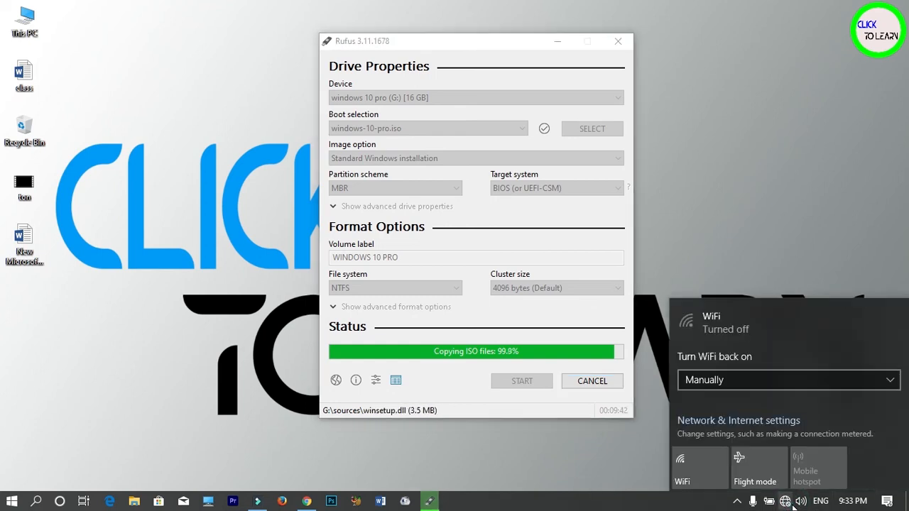
pyautogui.click(712, 481)
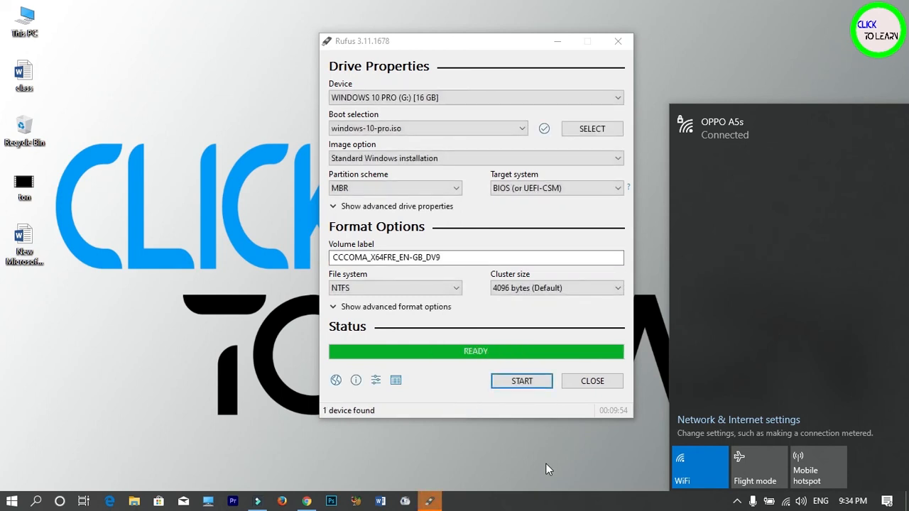
pyautogui.click(622, 470)
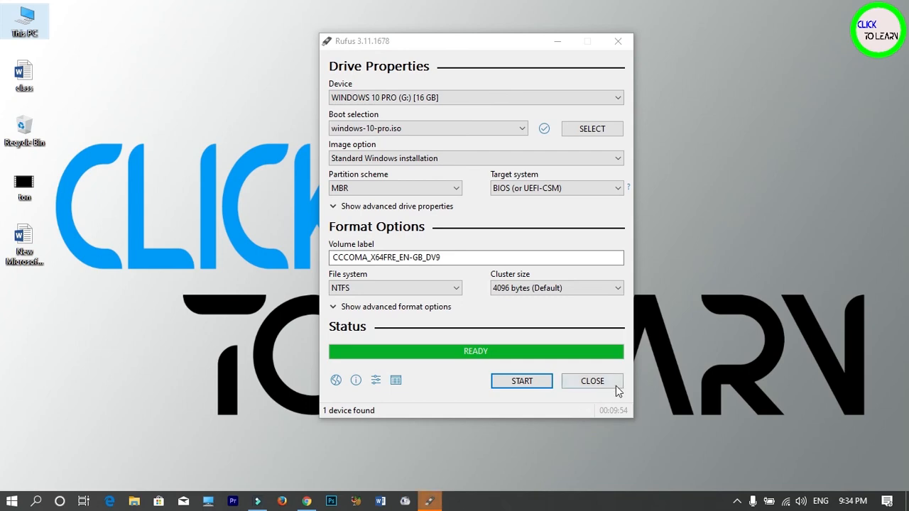
# Close Rufus and open This PC to check the finished Windows 10 Pro USB drive
pyautogui.click(592, 382)
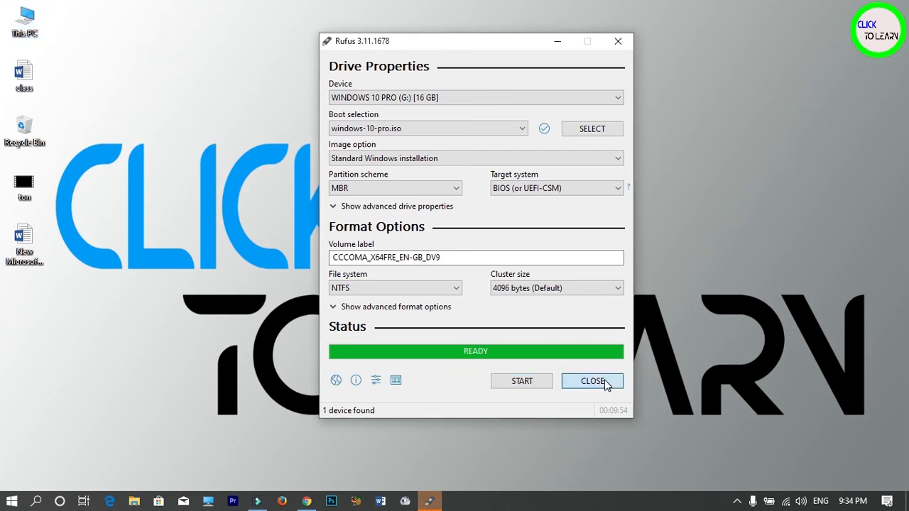
pyautogui.doubleClick(25, 14)
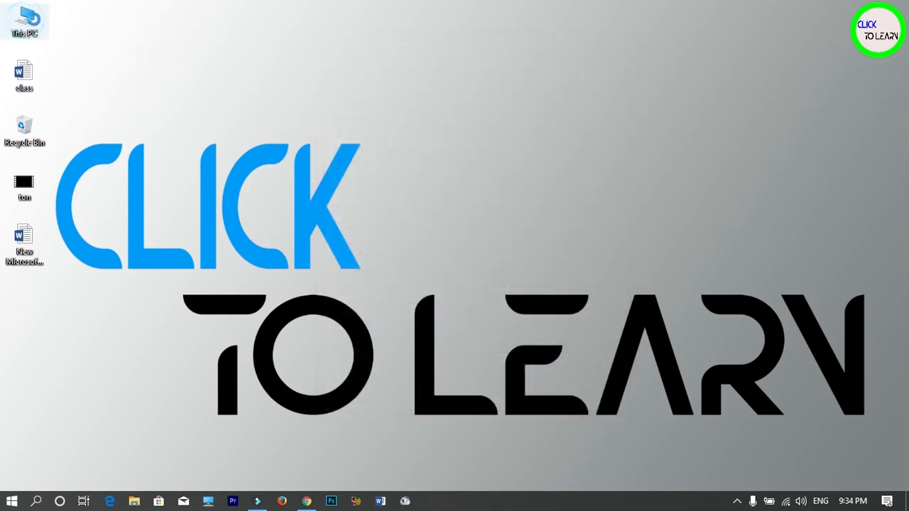
pyautogui.click(338, 17)
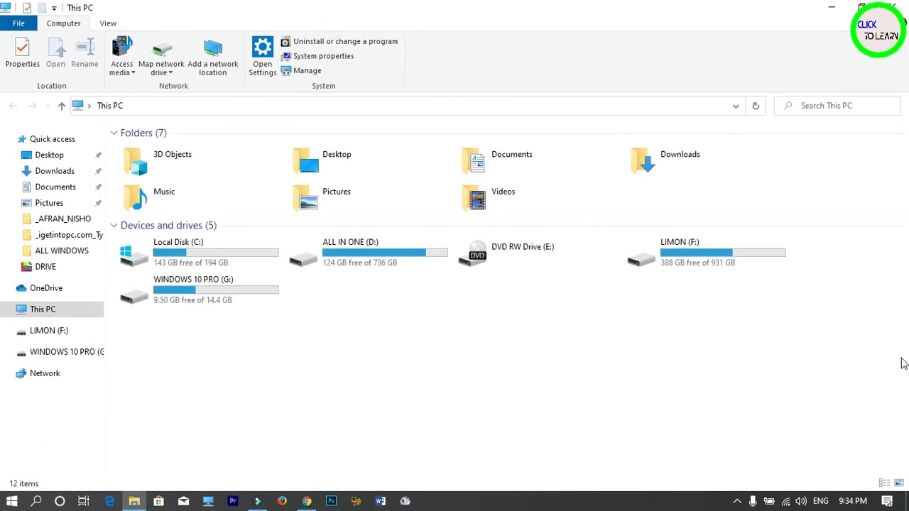